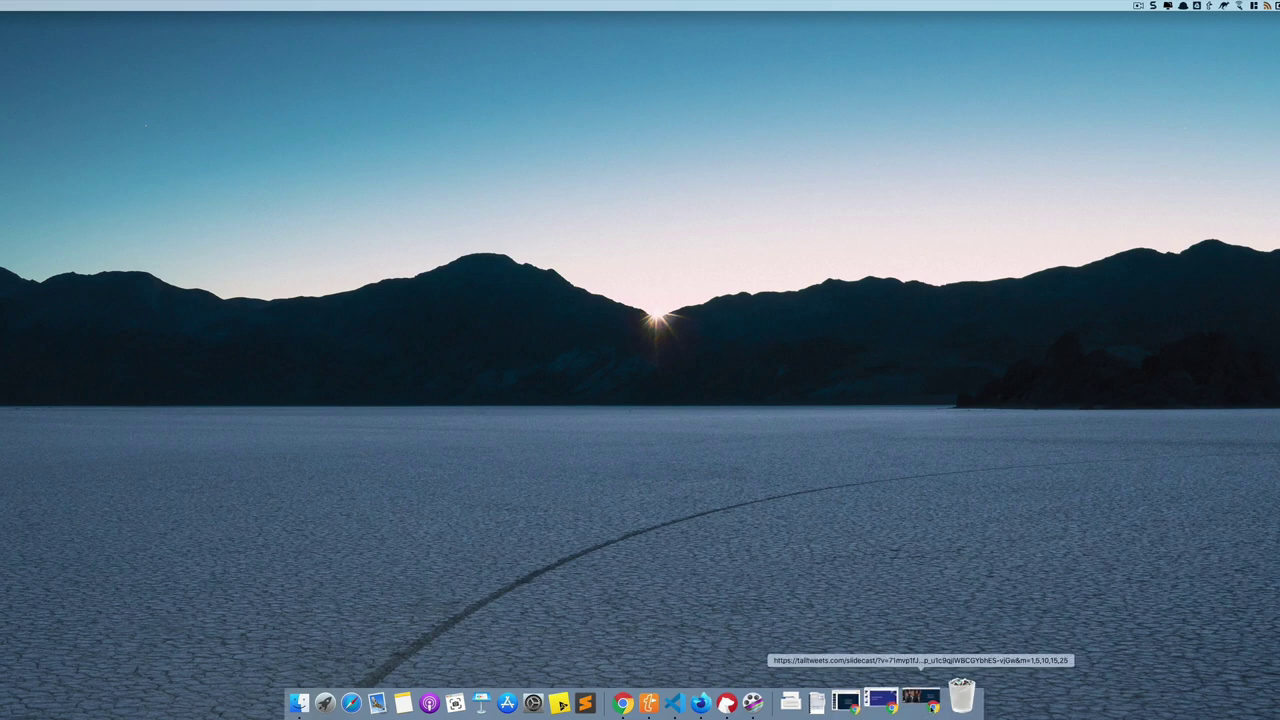
Step: Restore the SlideCast and State of the Union windows, view the deck as a grid, then minimize it
left_click(920, 699)
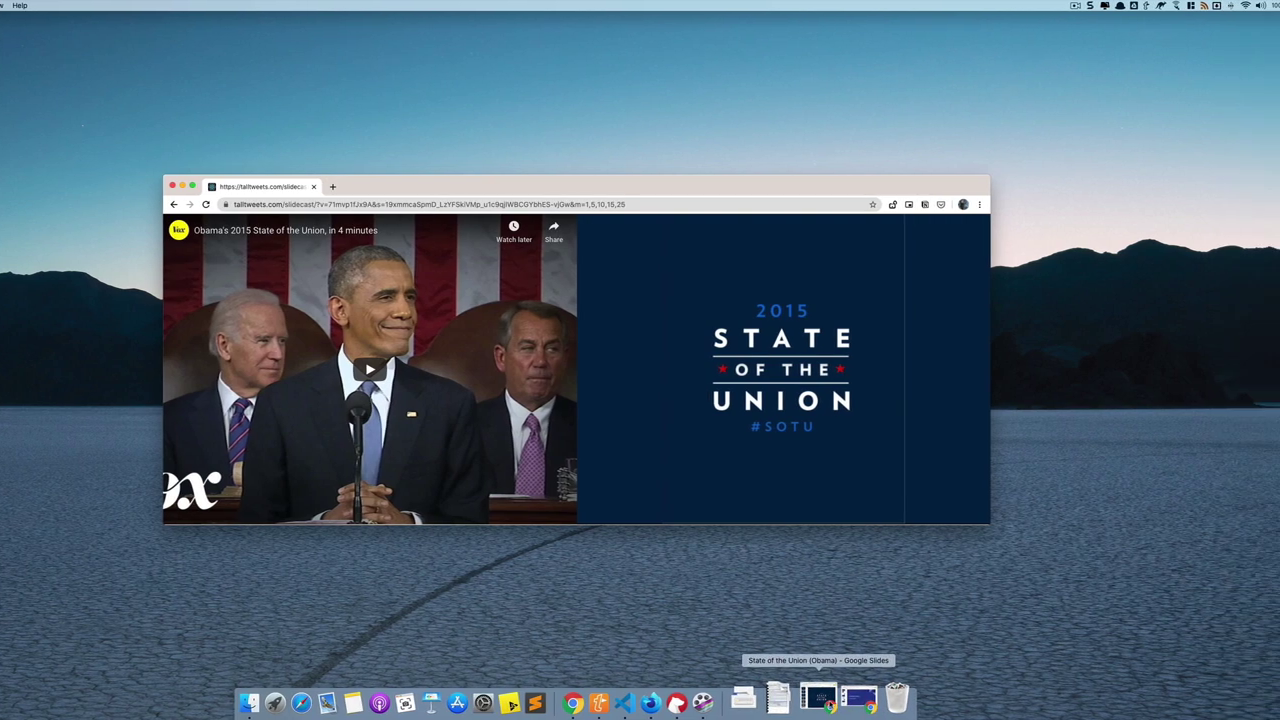
left_click(885, 703)
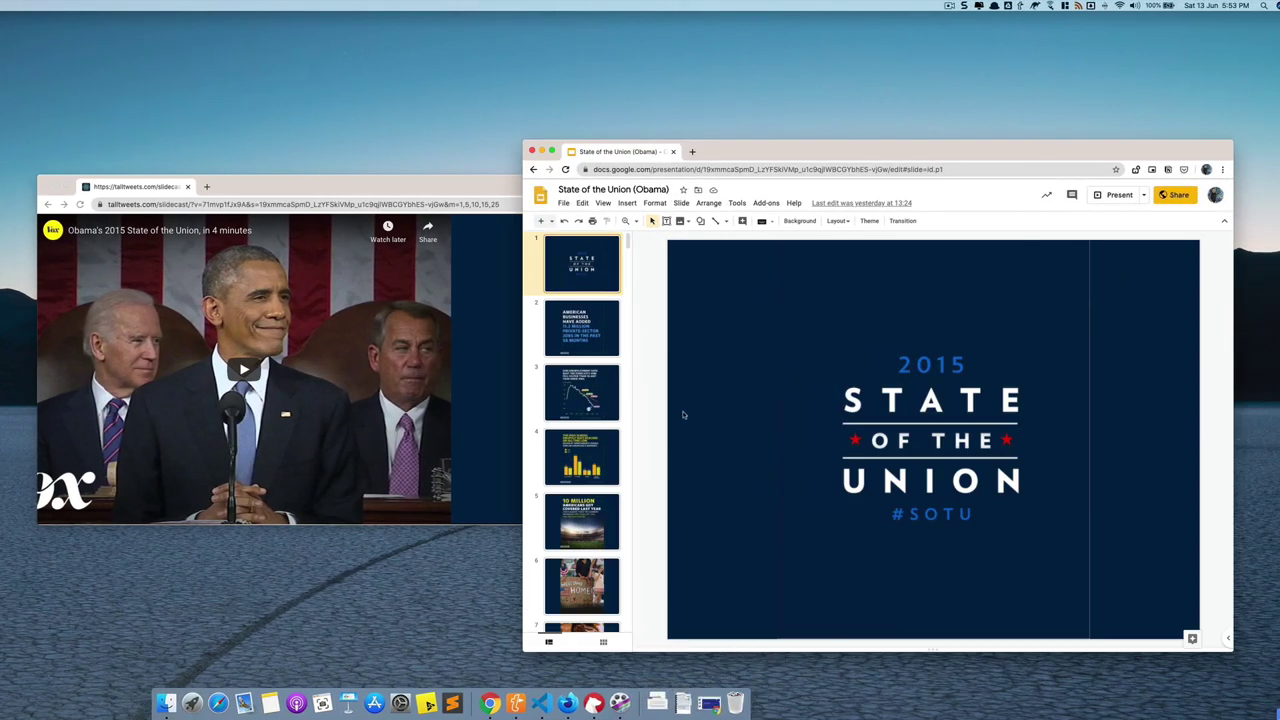
left_click(604, 643)
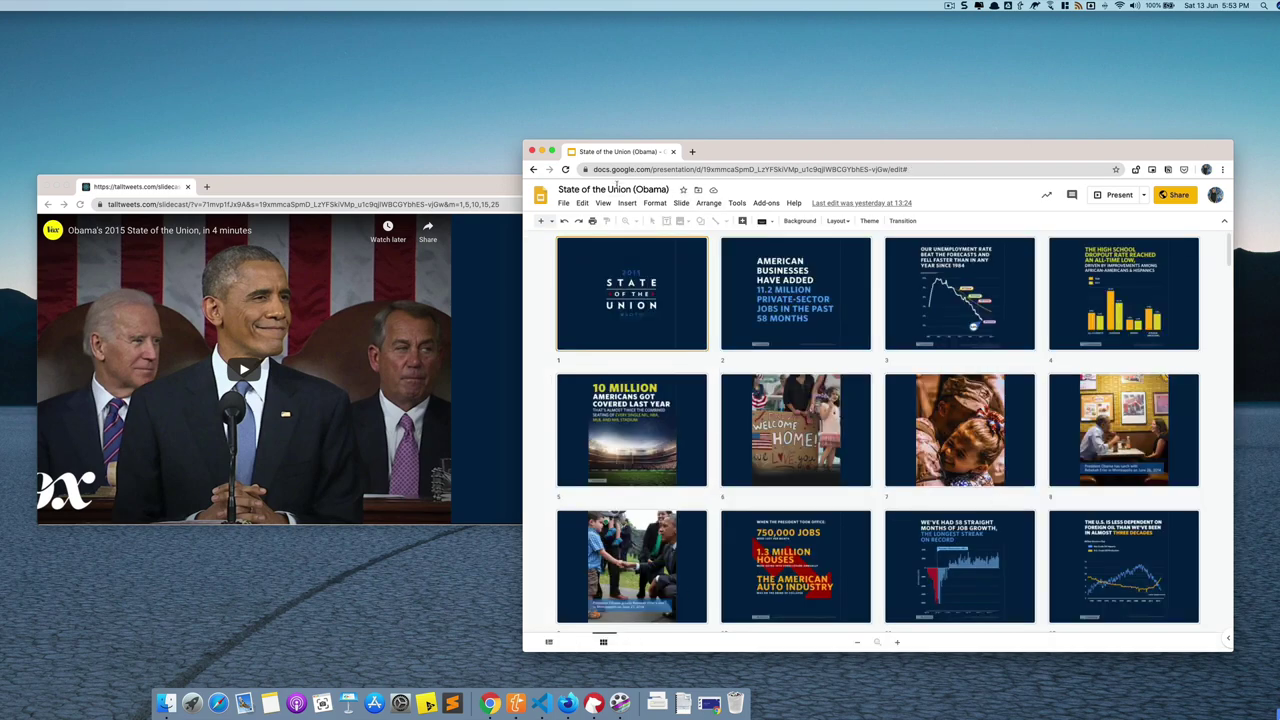
left_click(541, 151)
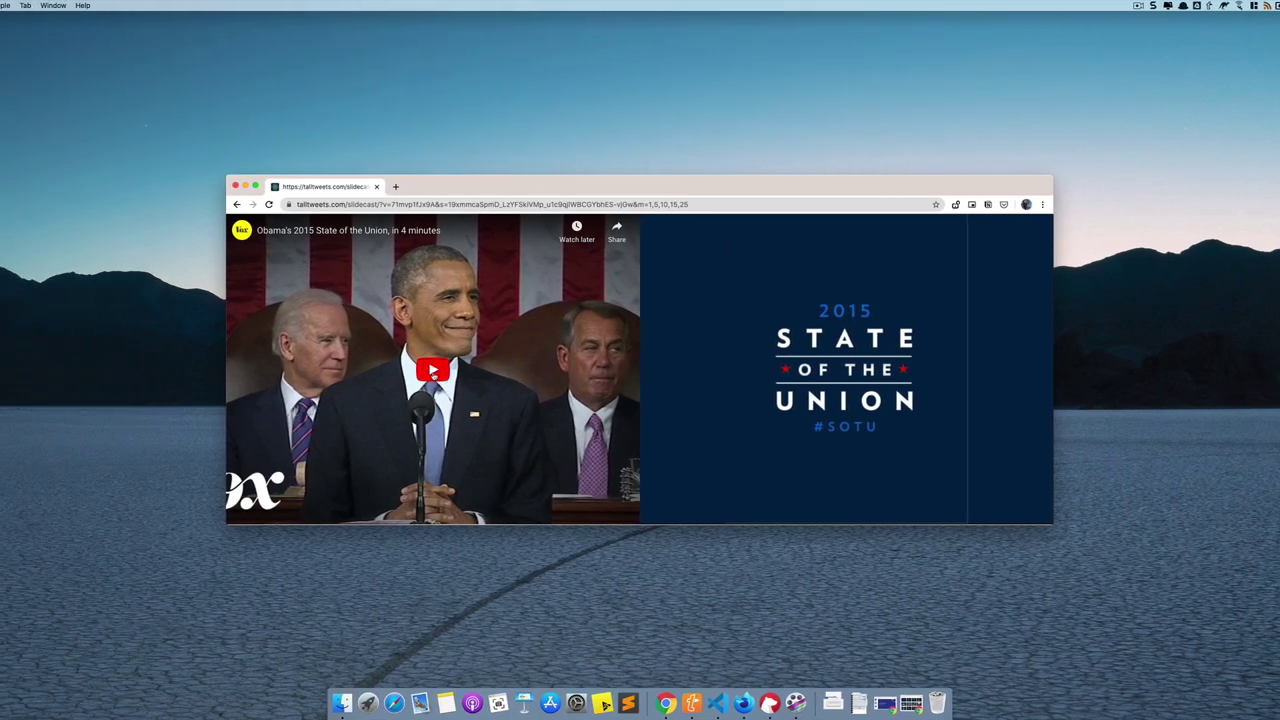
Step: Play the State of the Union SlideCast video on the tallTweets page
left_click(433, 370)
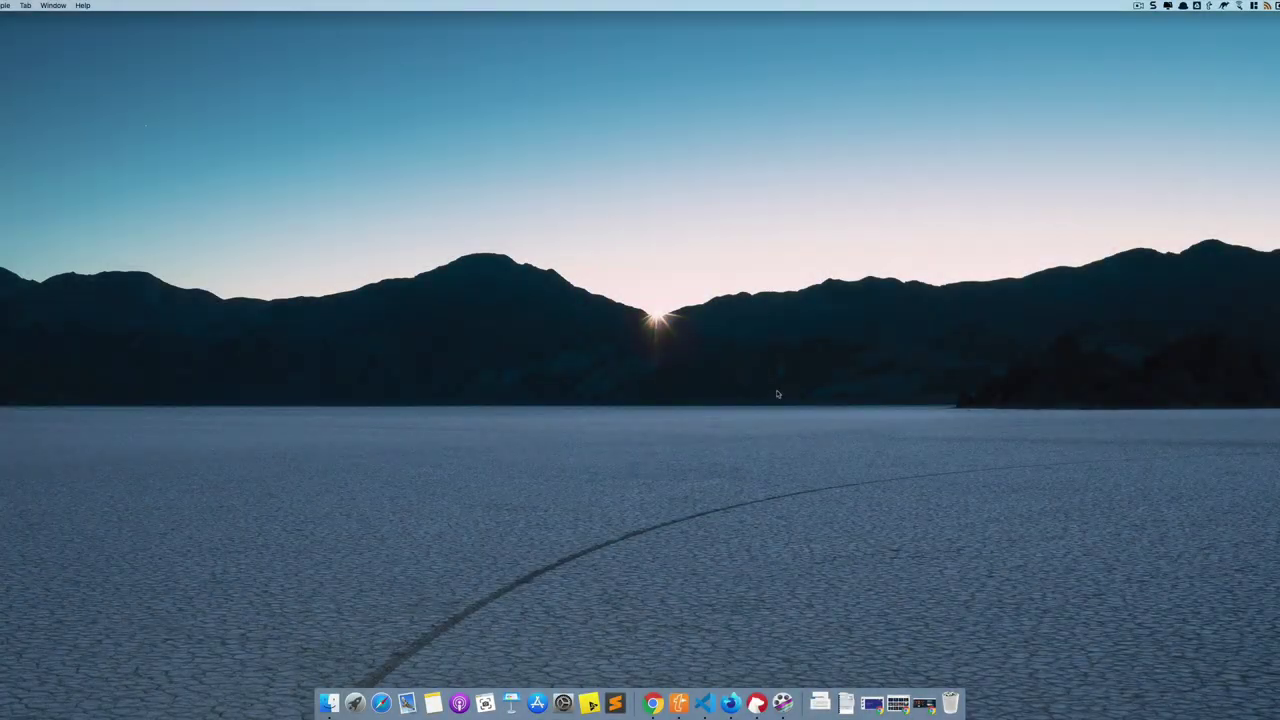
Step: Restore the Creator Studio deck and choose Add-ons > Creator Studio > Create SlideCast
left_click(871, 703)
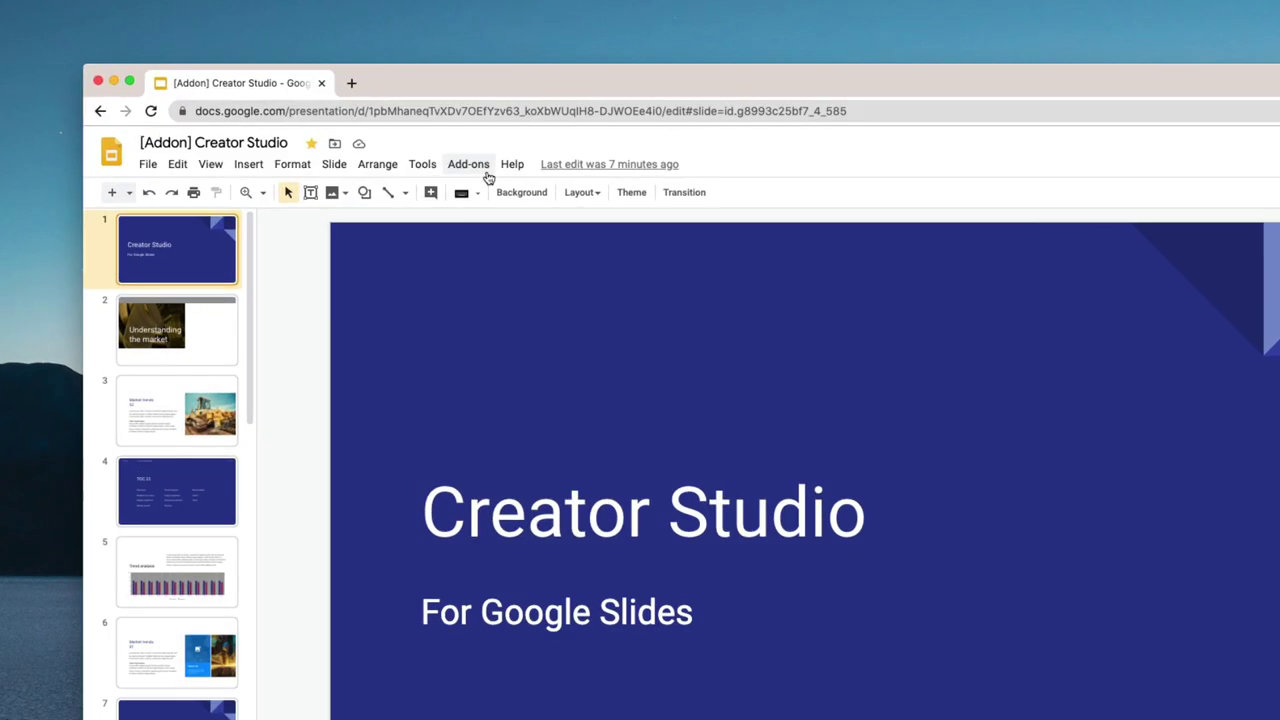
left_click(410, 147)
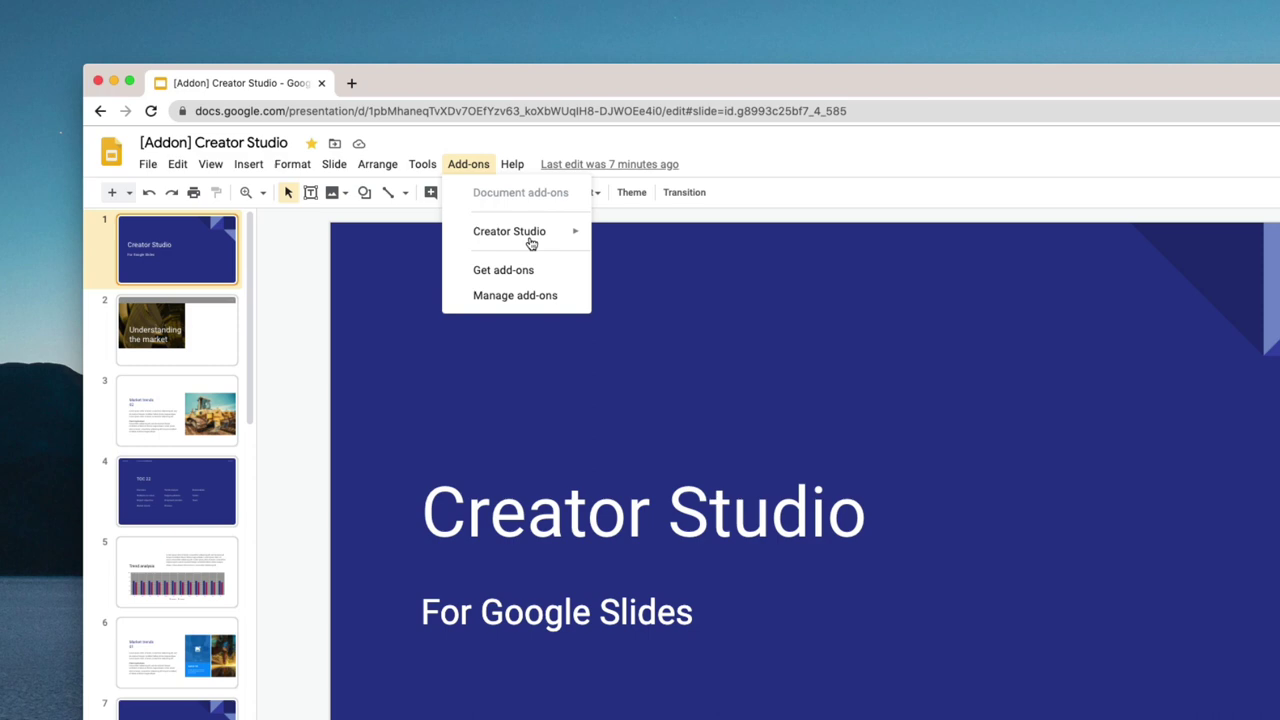
mouse_move(552, 246)
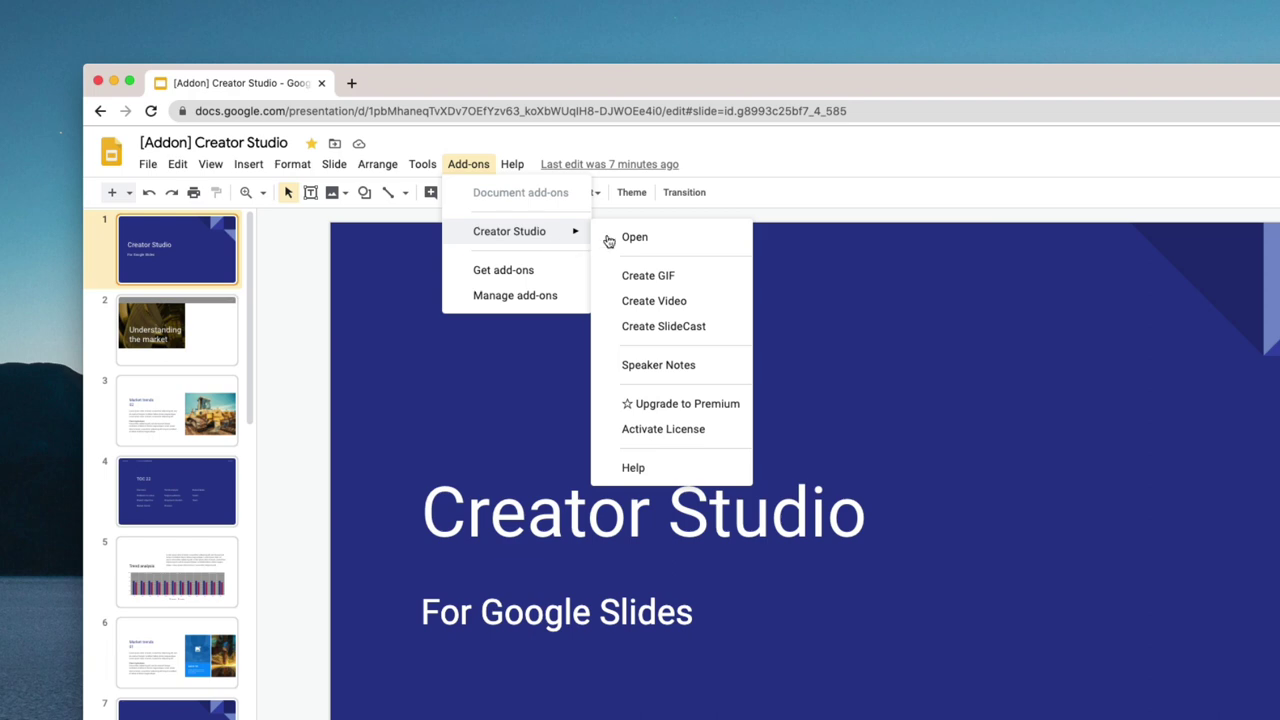
left_click(736, 330)
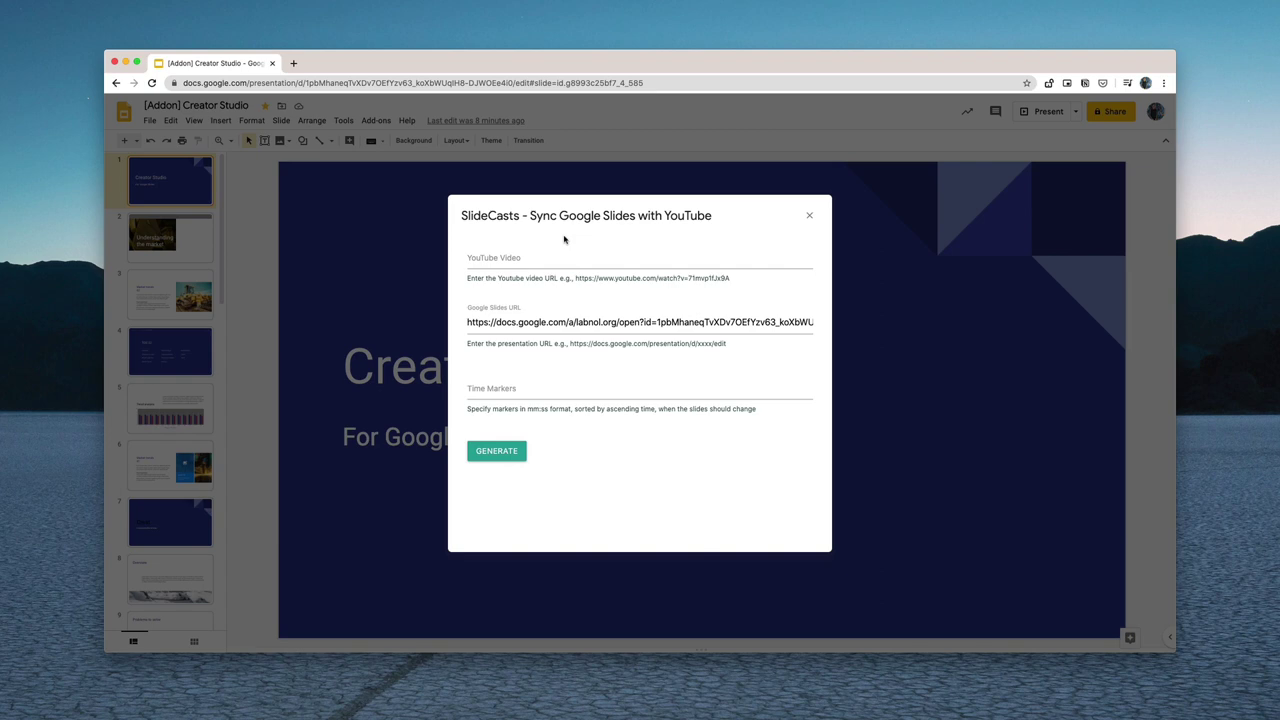
left_click(626, 261)
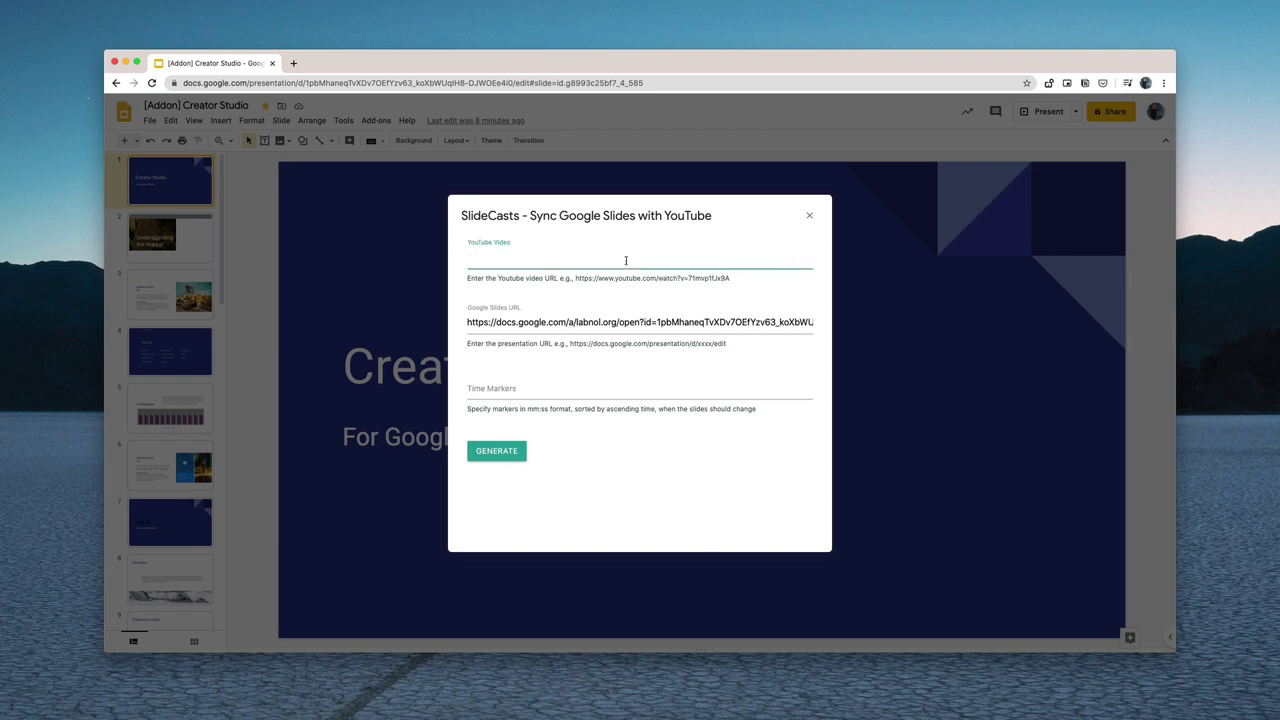
type("https://youtu.be/71mvp1fJx9A")
left_click(918, 715)
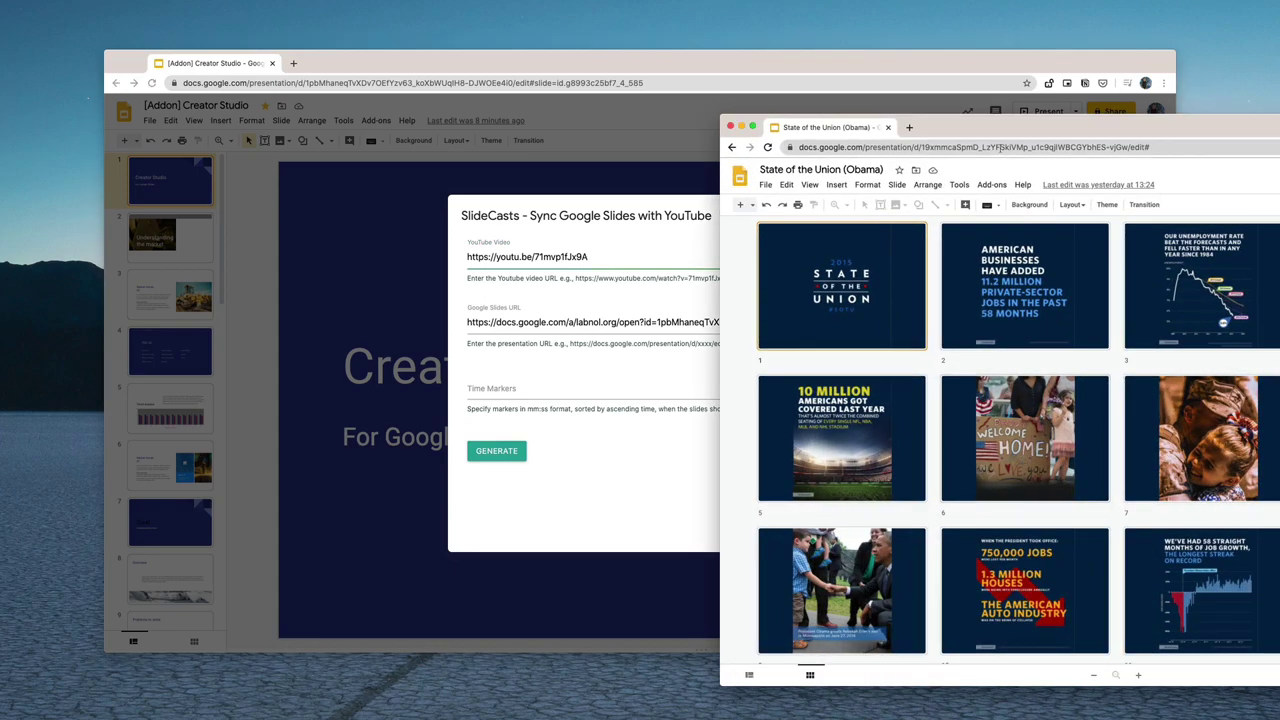
left_click(999, 147)
right_click(1000, 147)
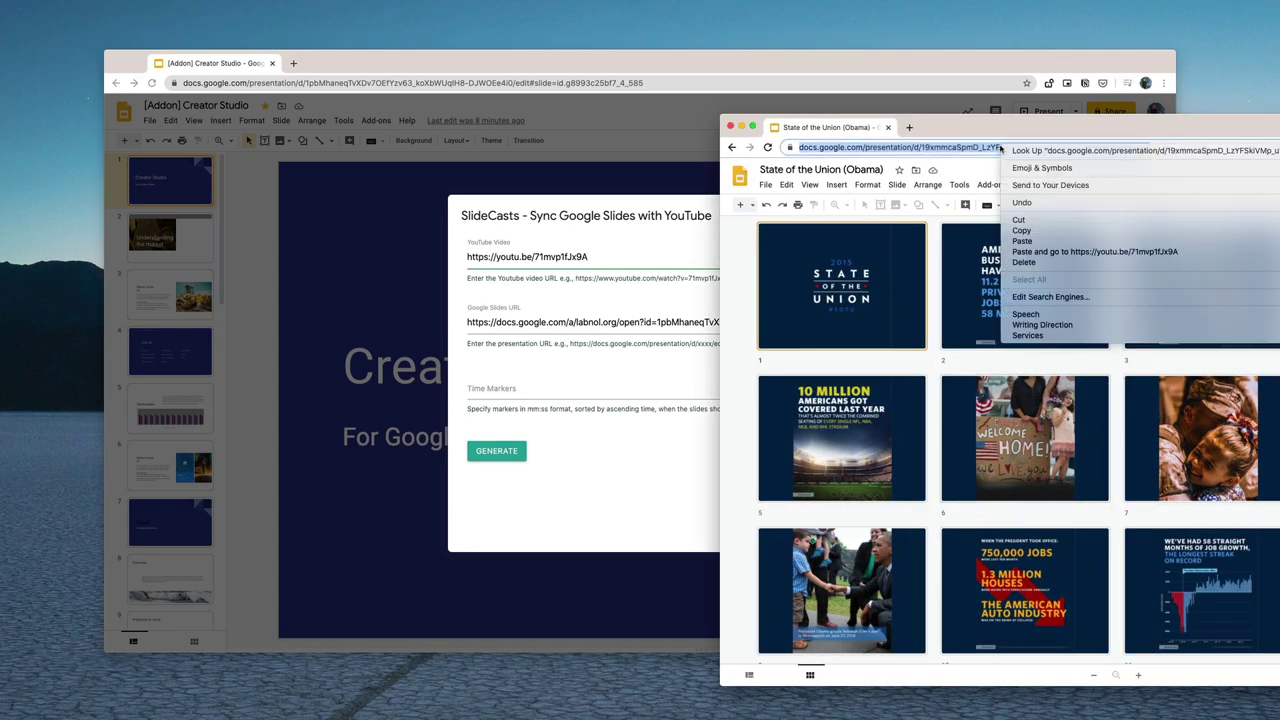
left_click(1021, 231)
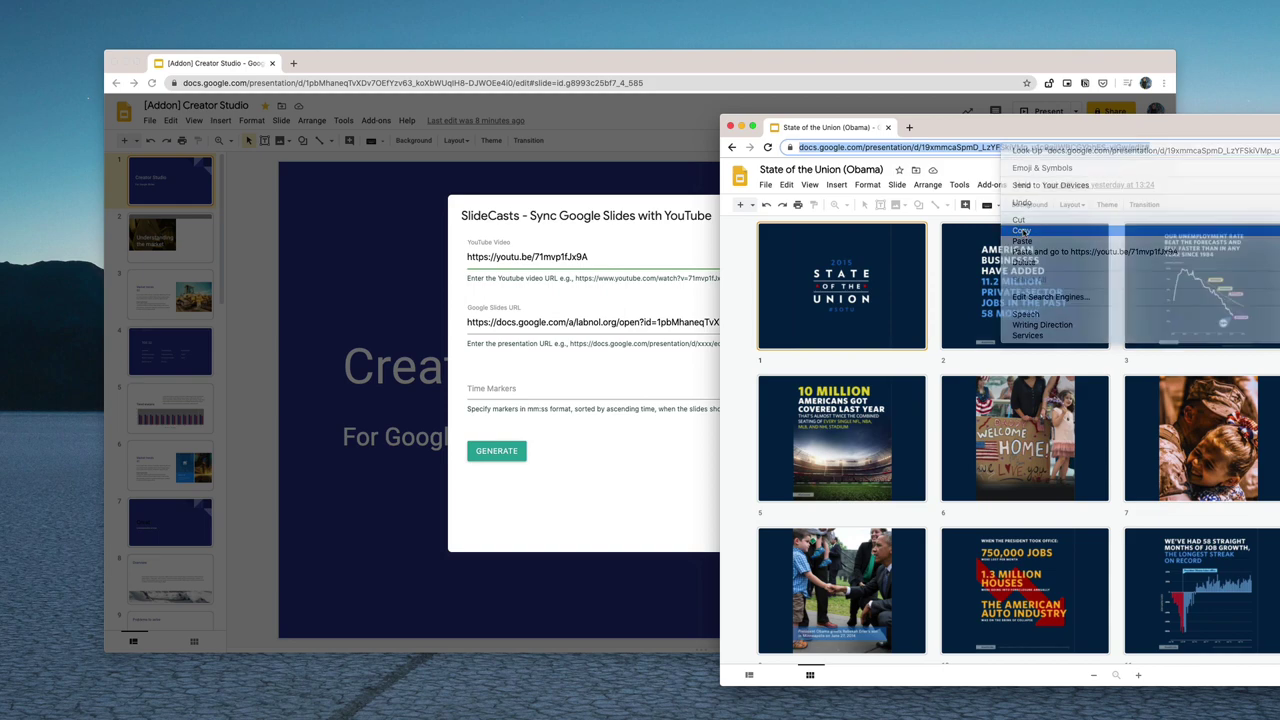
left_click(741, 127)
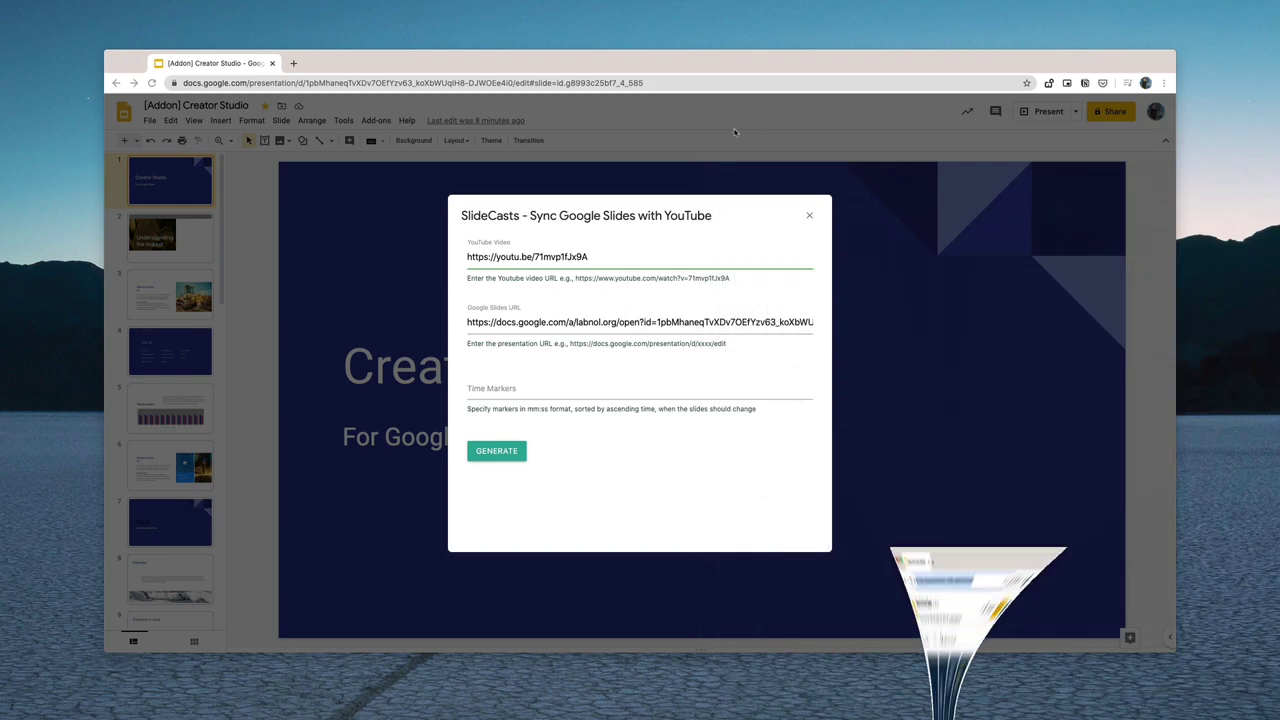
triple_click(577, 322)
Step: Paste the deck URL and set time markers 0,10,25,30,40, 1:10, 1:25, 1:50
key("ctrl+v")
key("Tab")
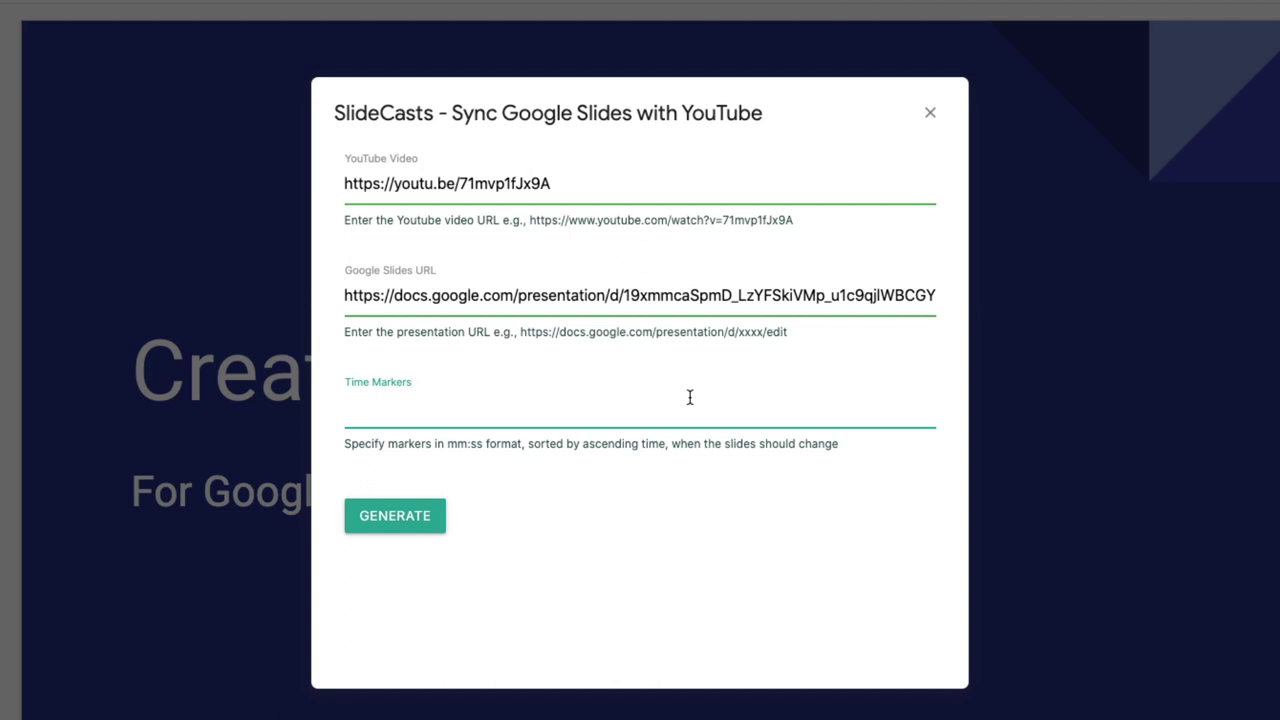
type("10")
key("ctrl+a")
type("1:20")
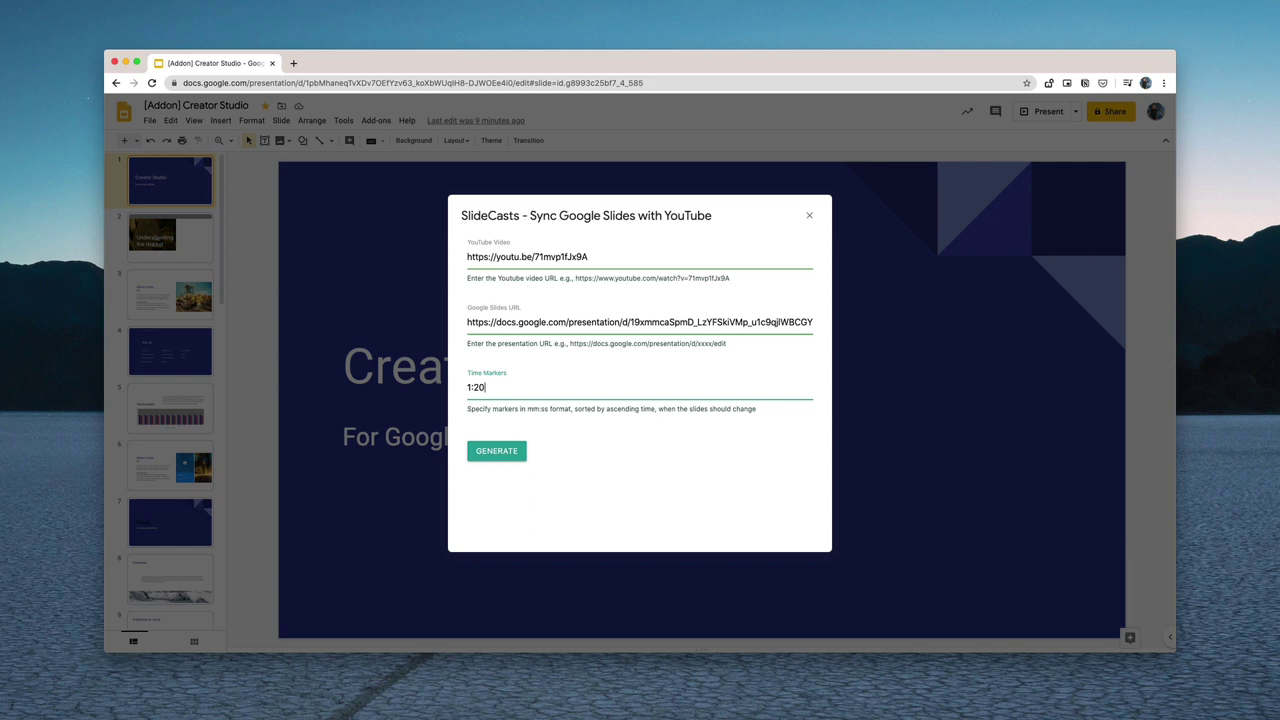
key("ctrl+a")
key("BackSpace")
type("0,10,25,30,40, 1:10, 1:25, 1:50")
Step: Generate the SlideCast and open it in a new window via the Click here link
left_click(503, 452)
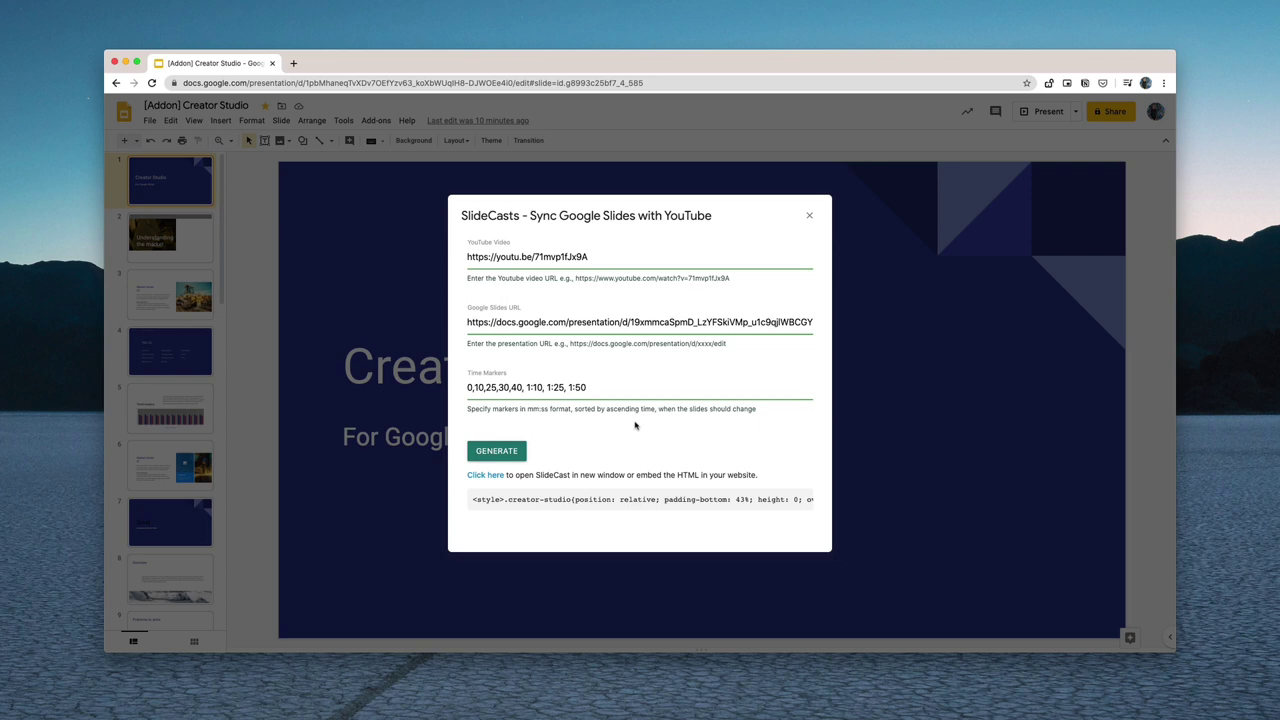
left_click(494, 478)
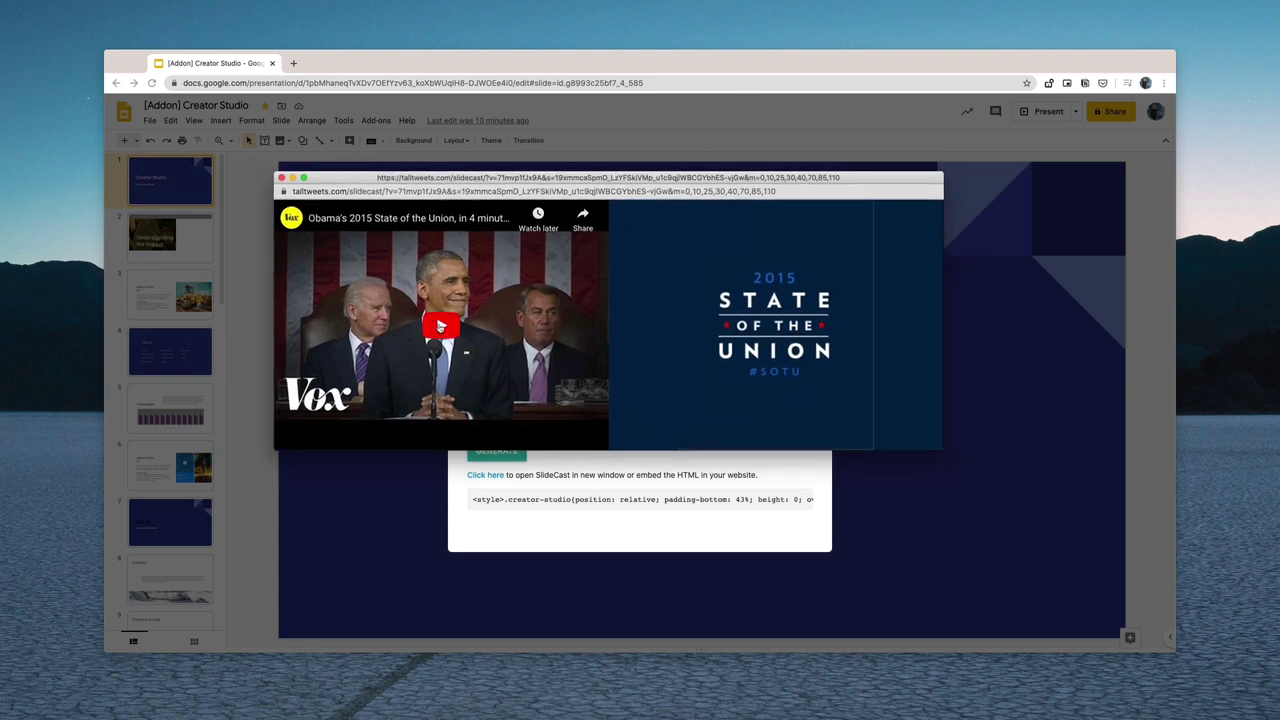
Step: Play the SlideCast until the slide changes, pause it, and close the preview window
left_click(441, 327)
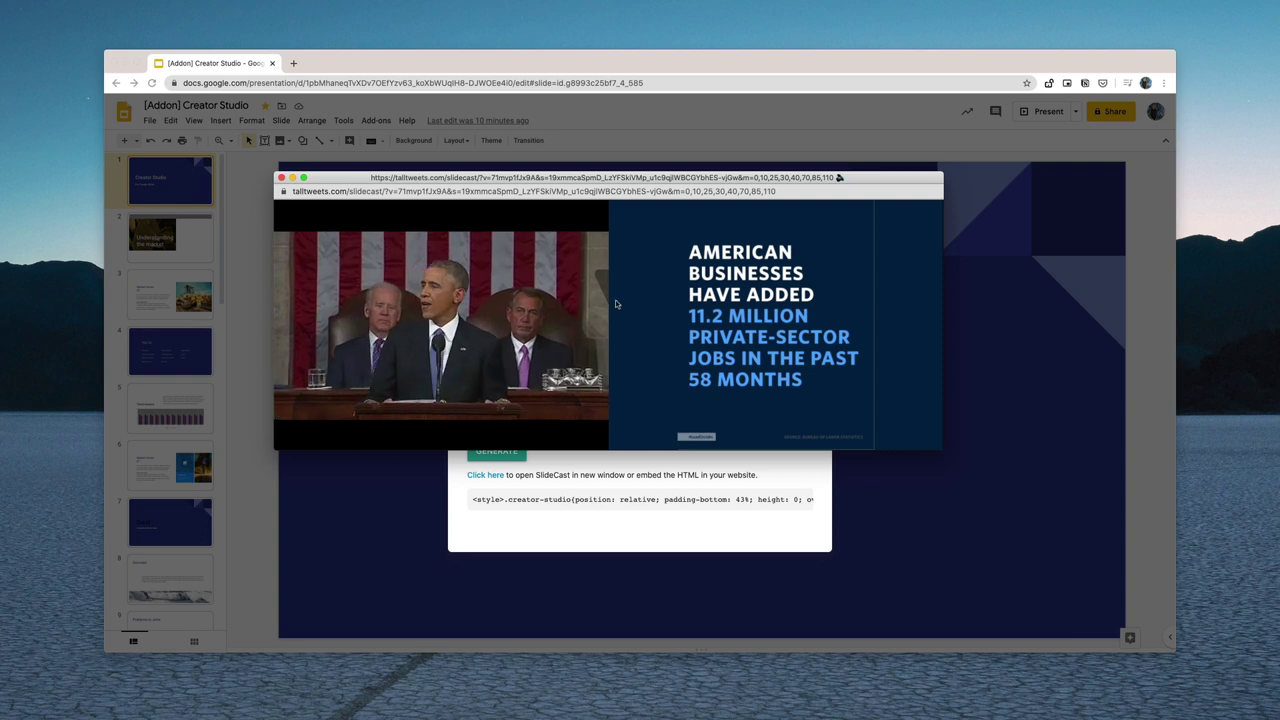
left_click(320, 268)
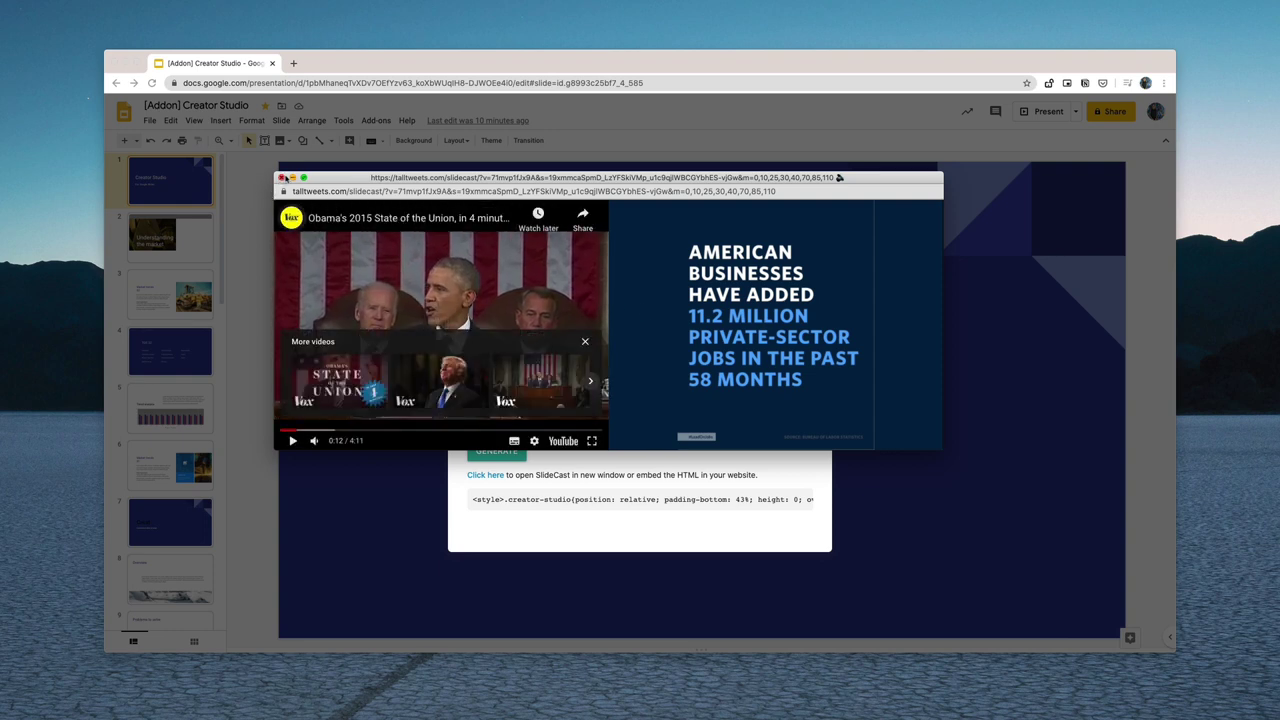
left_click(281, 177)
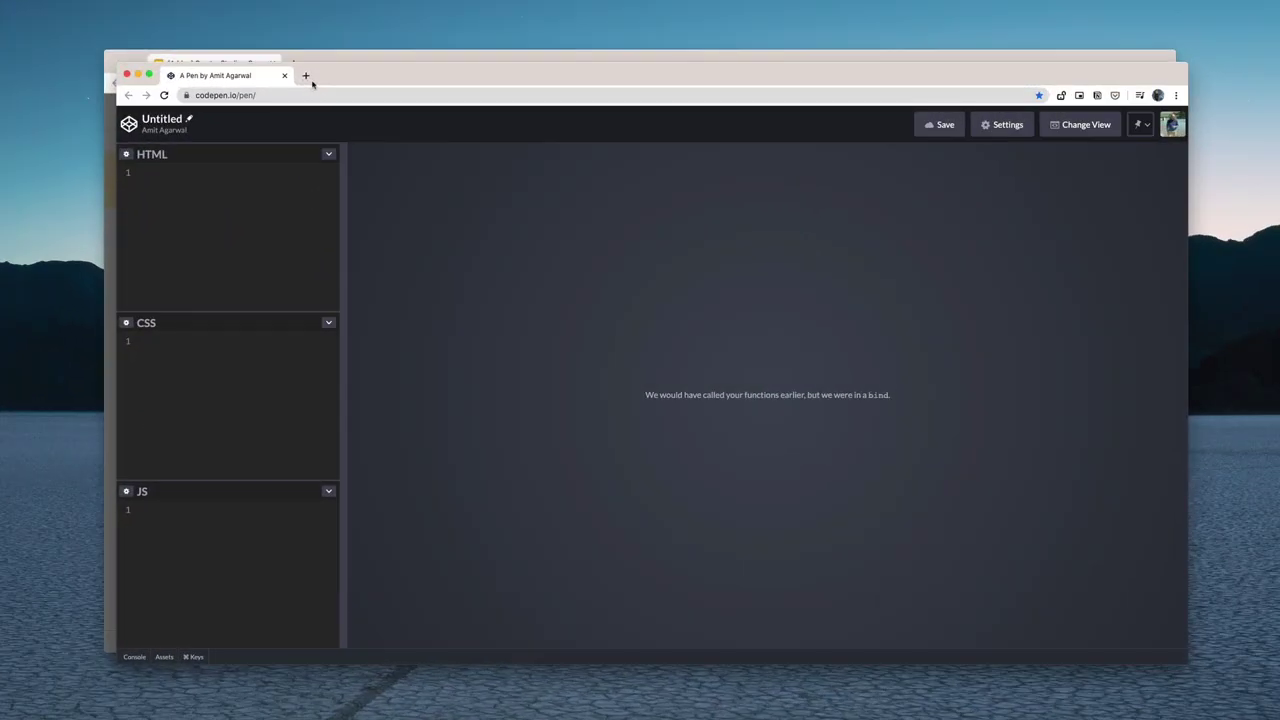
Step: Paste the SlideCast embed code into CodePen's HTML pane and widen the editor panes
left_click(270, 201)
key("super+v")
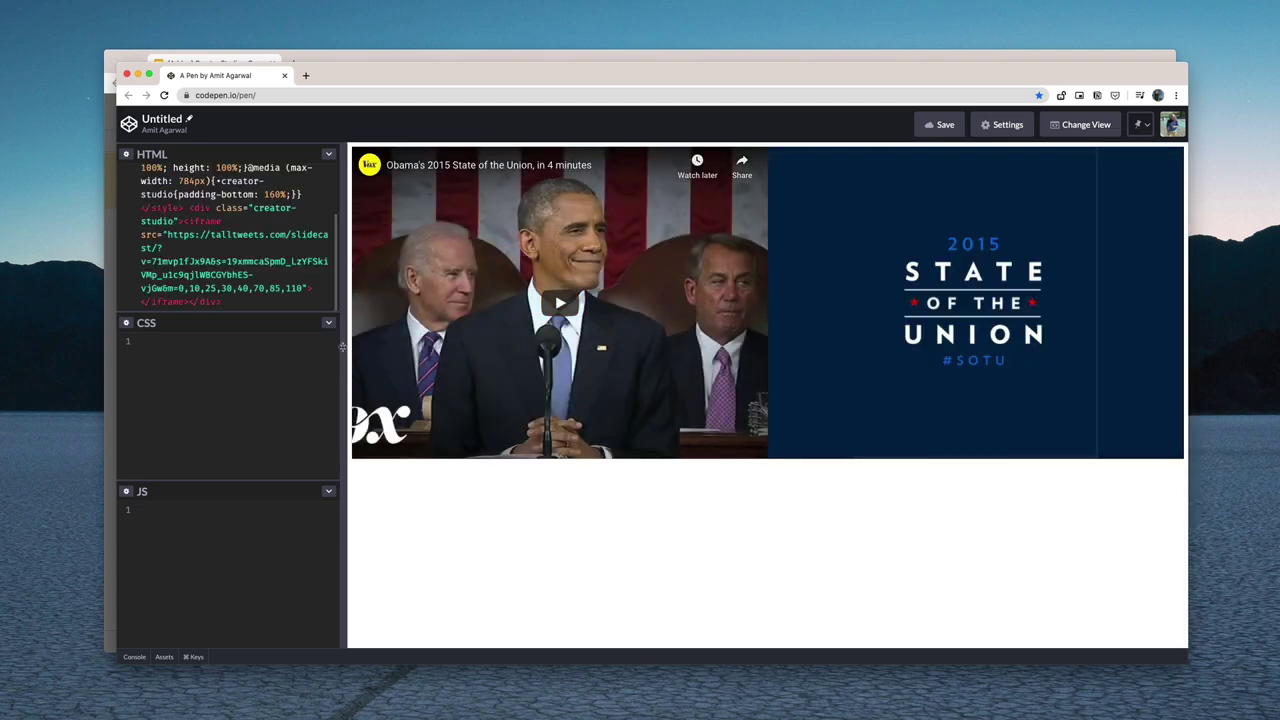
left_click_drag(342, 347, 462, 364)
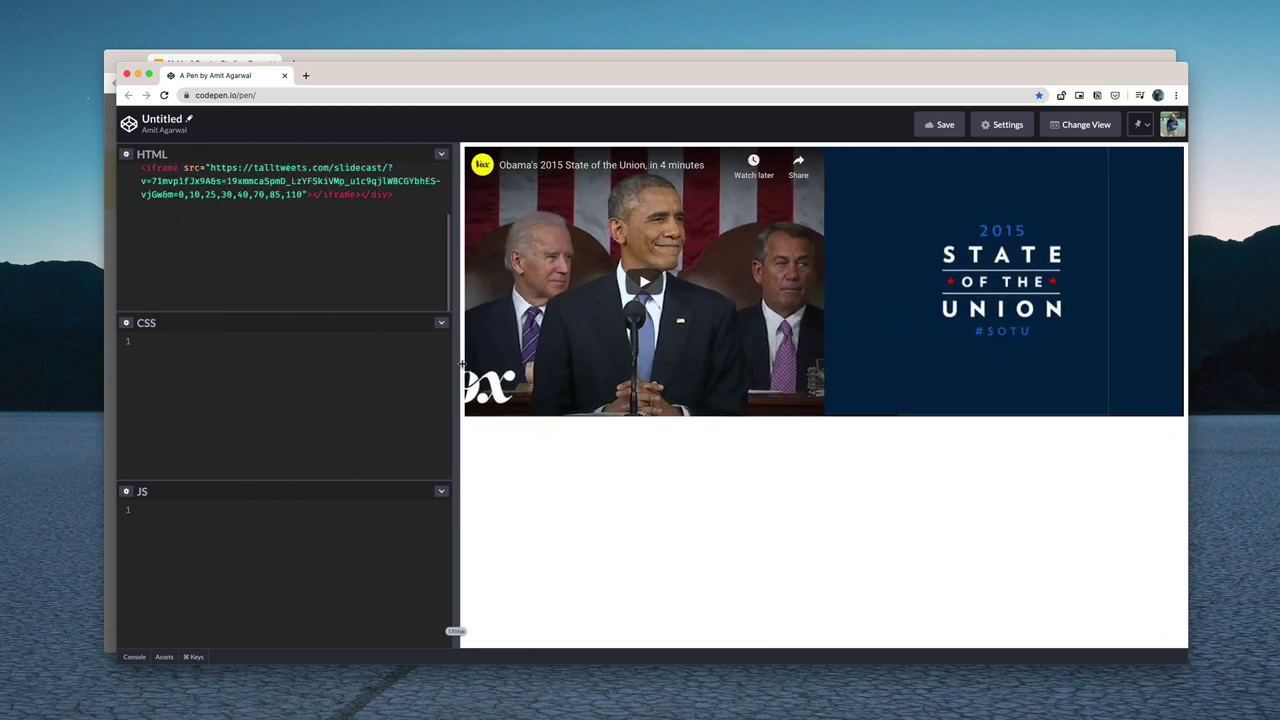